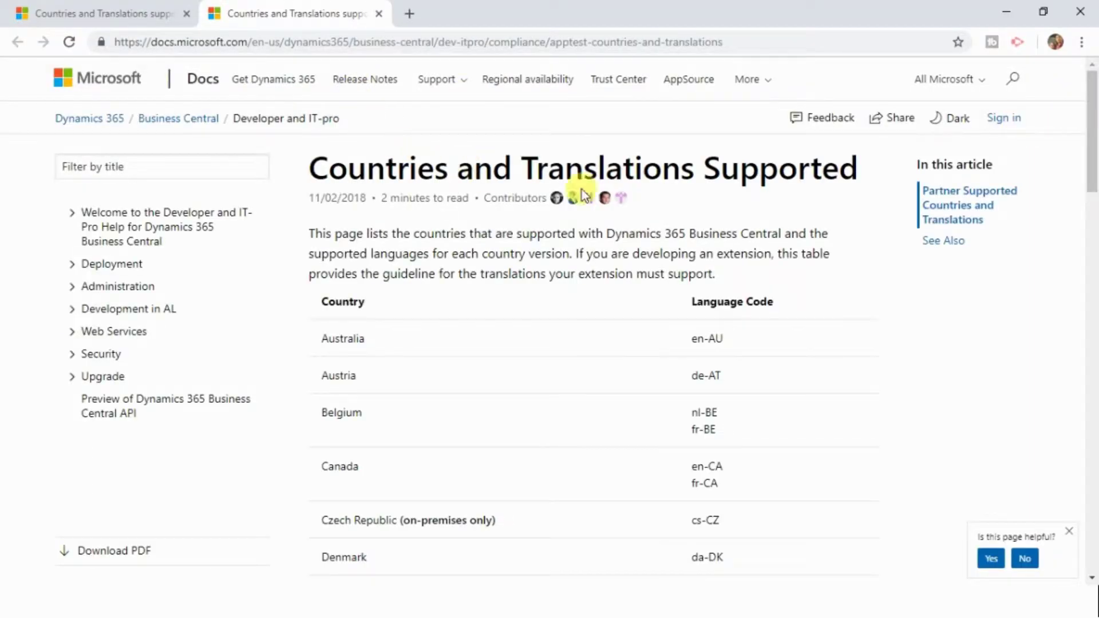
# Scroll through the Countries and Translations Supported table, then open trials.dynamics.com in a new tab
pyautogui.click(202, 170)
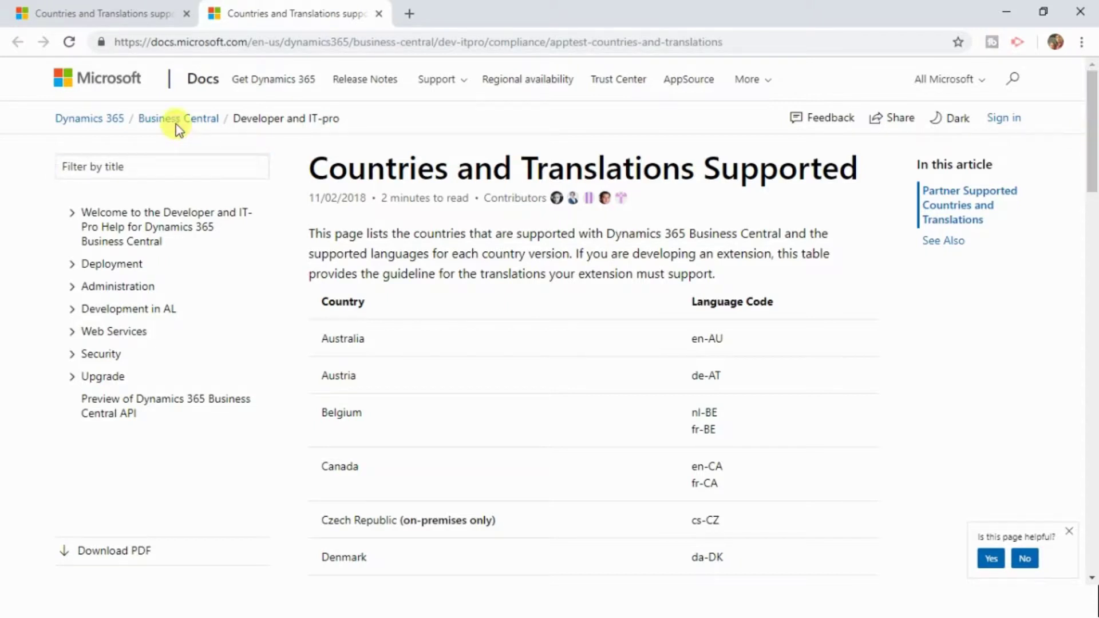
pyautogui.click(1087, 220)
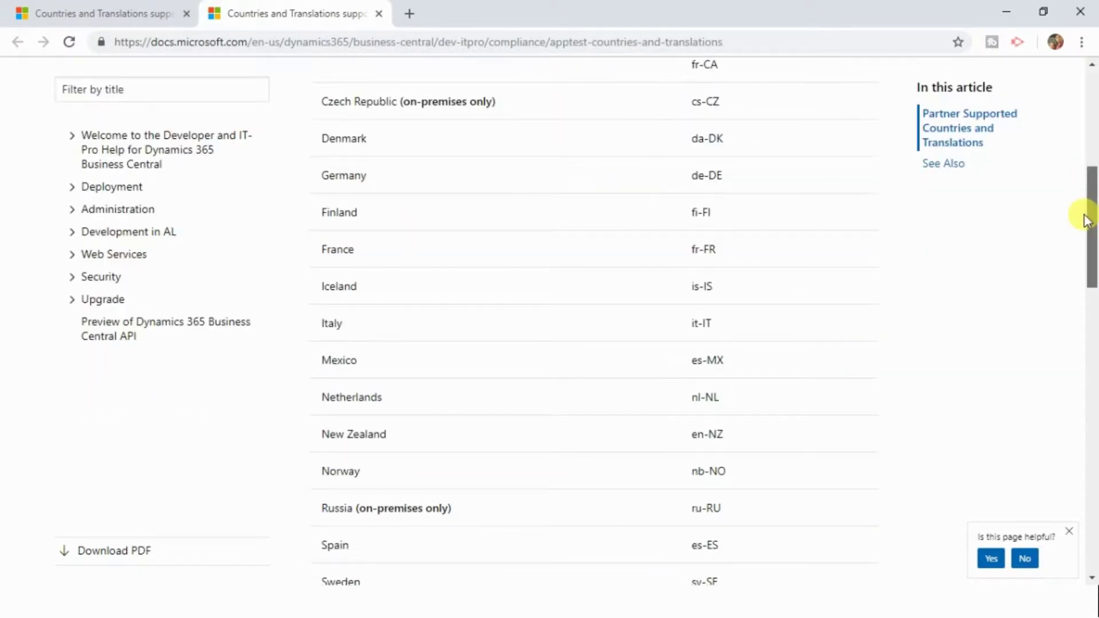
pyautogui.scroll(-1, 344, 165)
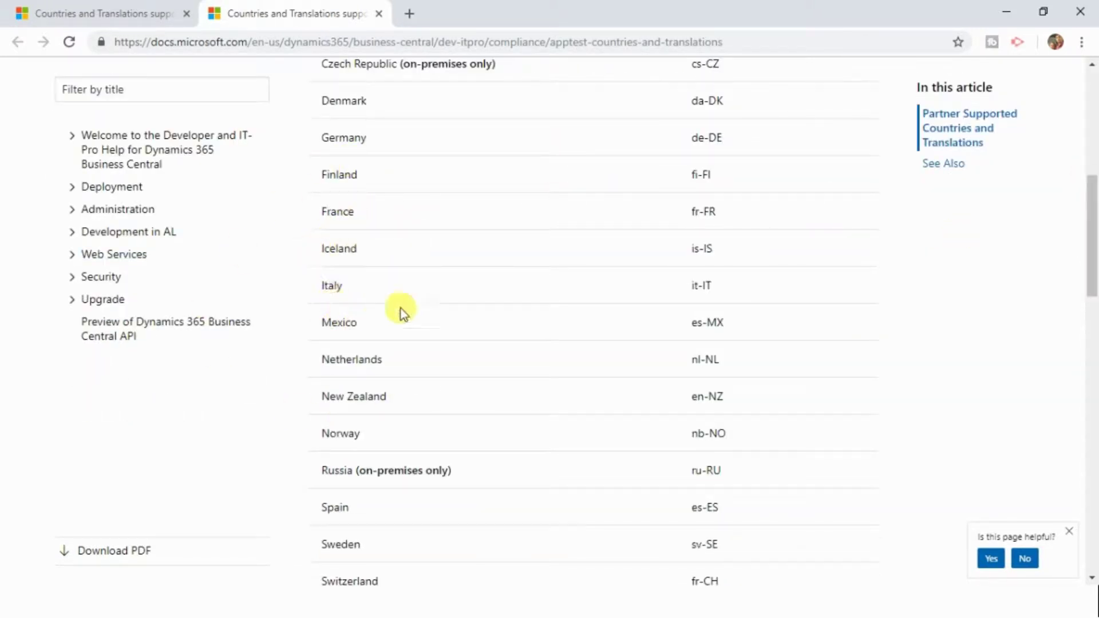
pyautogui.moveTo(1094, 245)
pyautogui.mouseDown()
pyautogui.moveTo(1093, 304)
pyautogui.moveTo(1094, 246)
pyautogui.mouseUp()
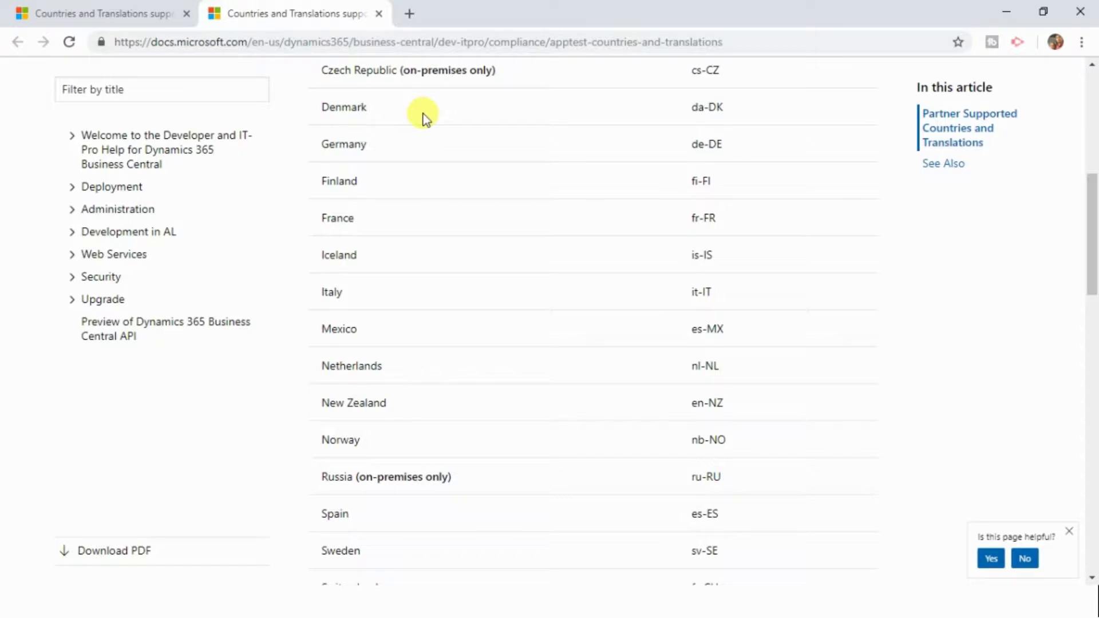
pyautogui.moveTo(1093, 269); pyautogui.dragTo(1082, 187)
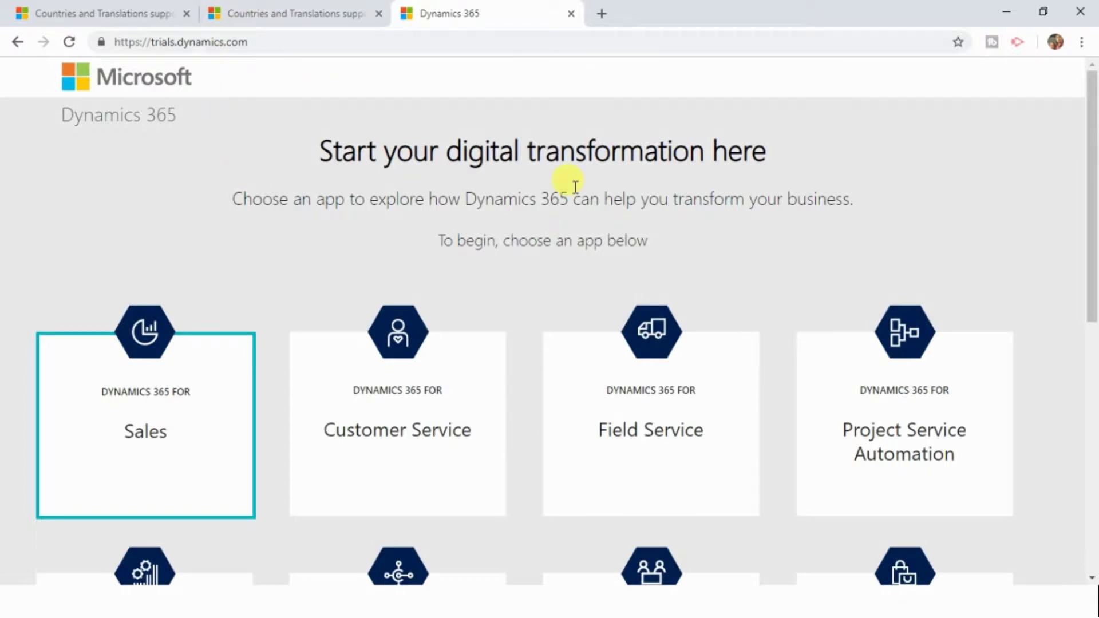
# Select Business Central and Sales as trial apps, then follow the development-purpose 'Sign up here' link
pyautogui.scroll(-6, 1092, 343)
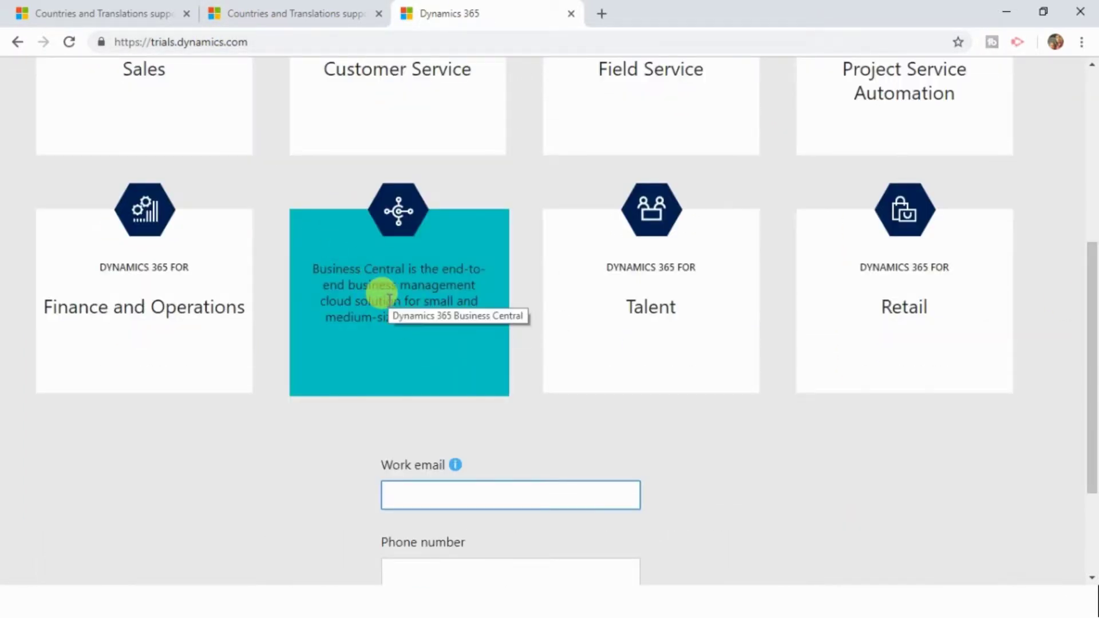
pyautogui.click(380, 290)
pyautogui.moveTo(1092, 437); pyautogui.dragTo(1092, 541)
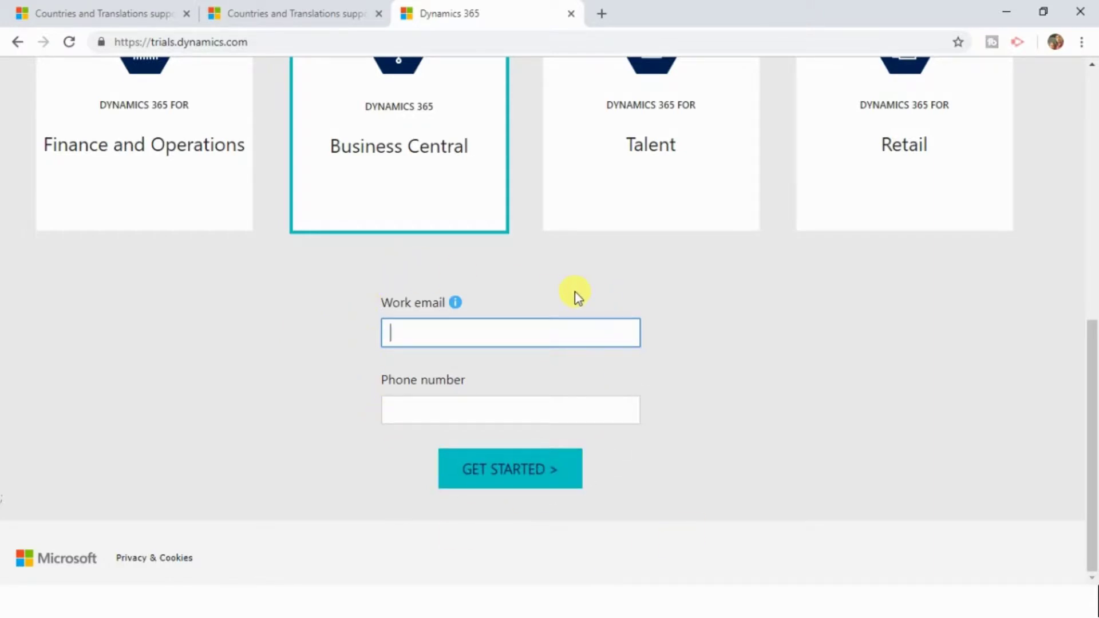
pyautogui.scroll(3, 664, 336)
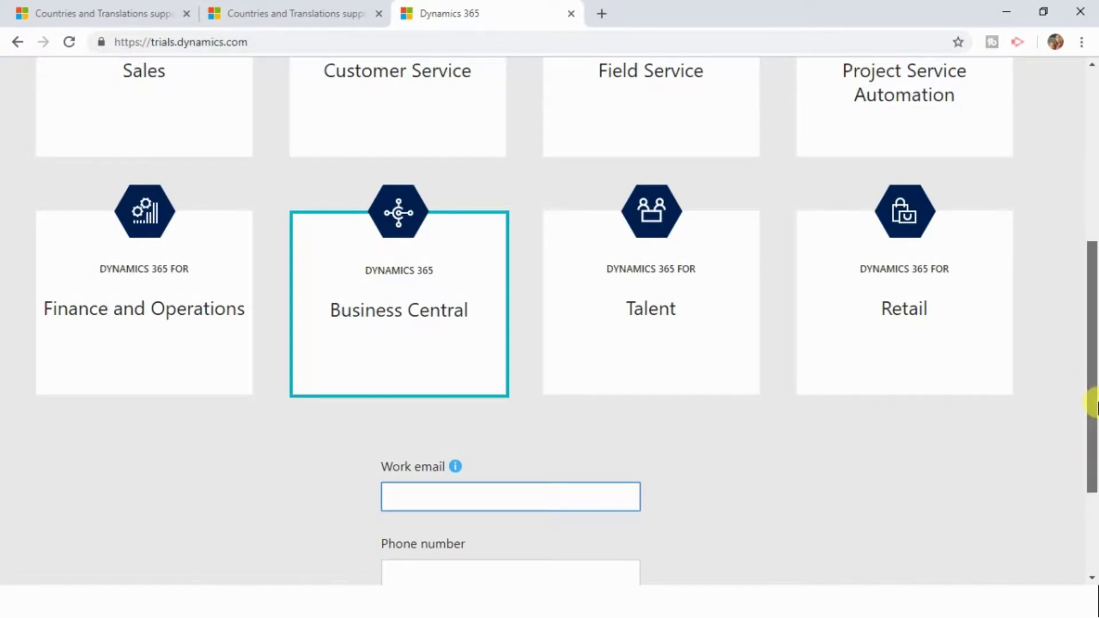
pyautogui.moveTo(1092, 404); pyautogui.dragTo(1092, 287)
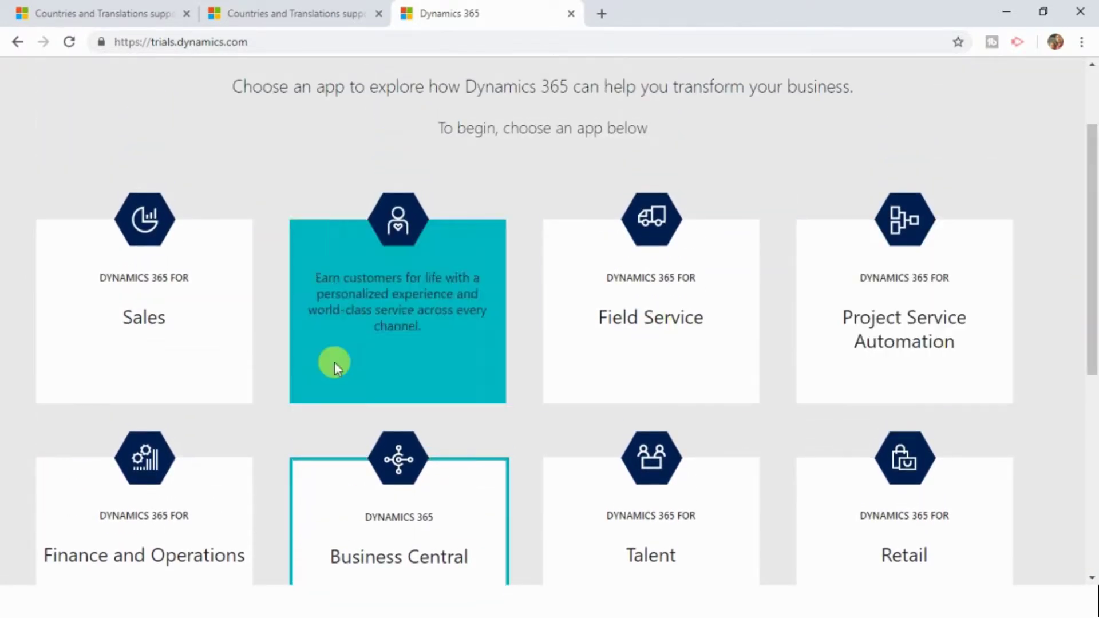
pyautogui.click(195, 368)
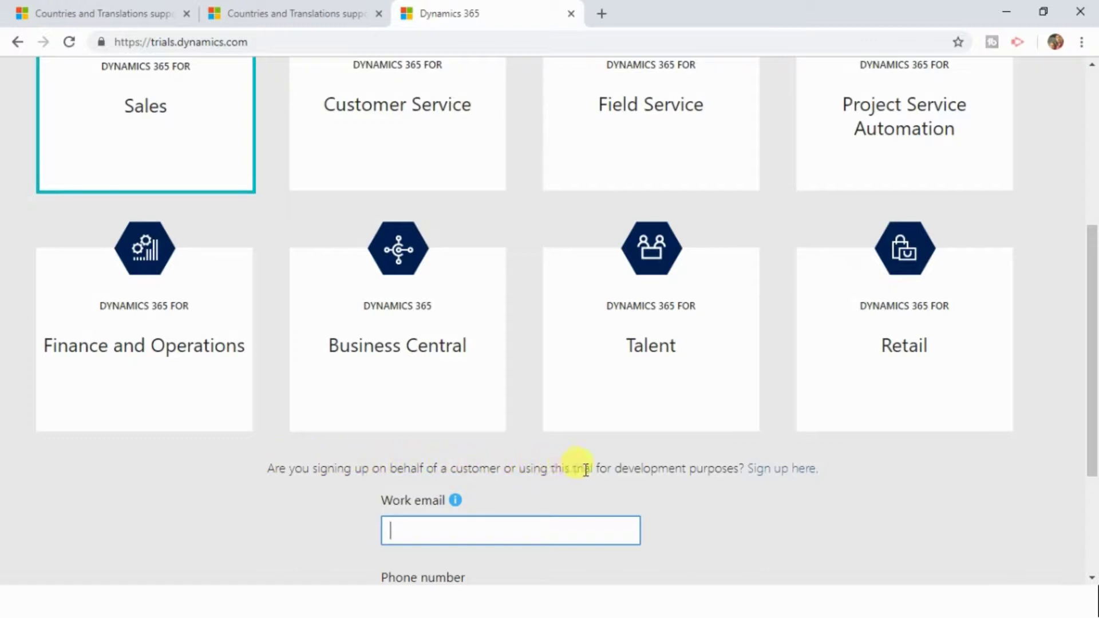
pyautogui.click(760, 474)
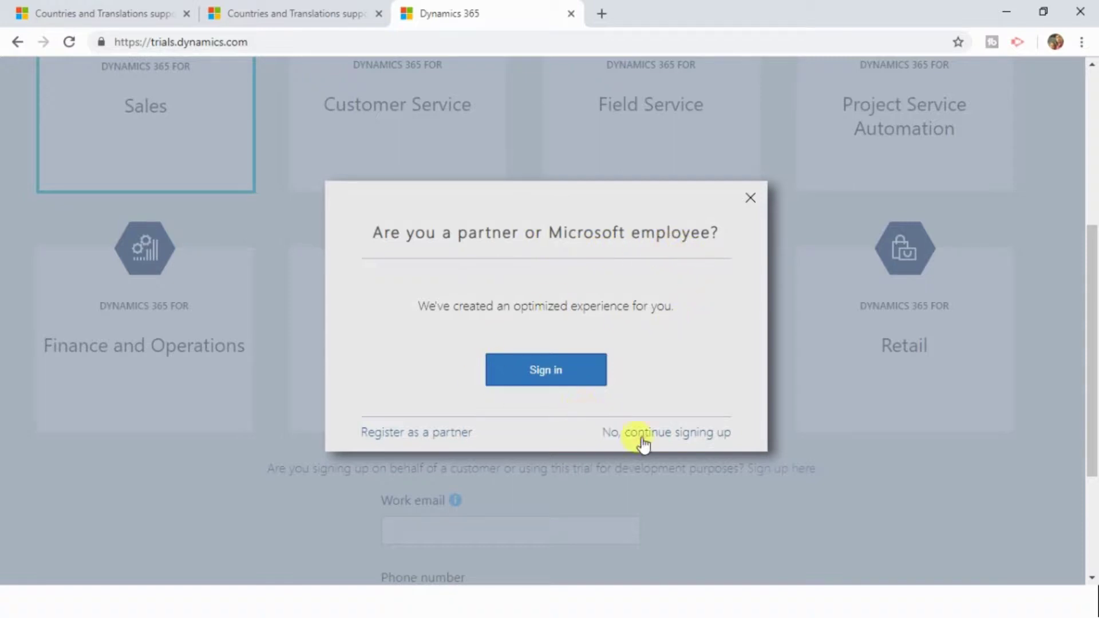
# Decline the partner sign-in and keep United States as the country
pyautogui.click(672, 436)
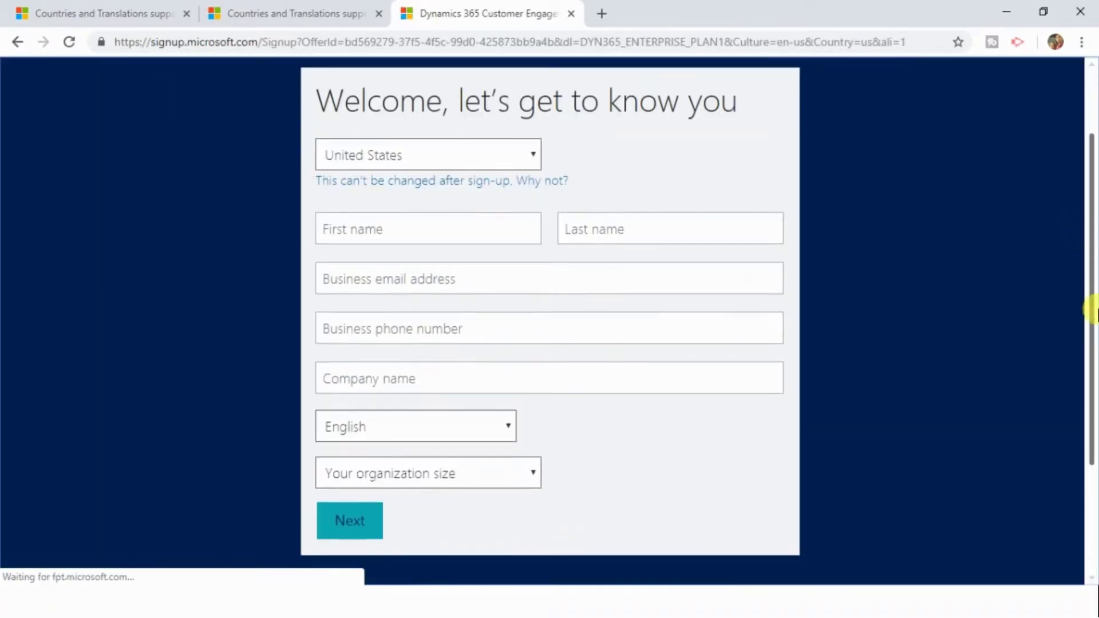
pyautogui.moveTo(1092, 300); pyautogui.dragTo(1090, 284)
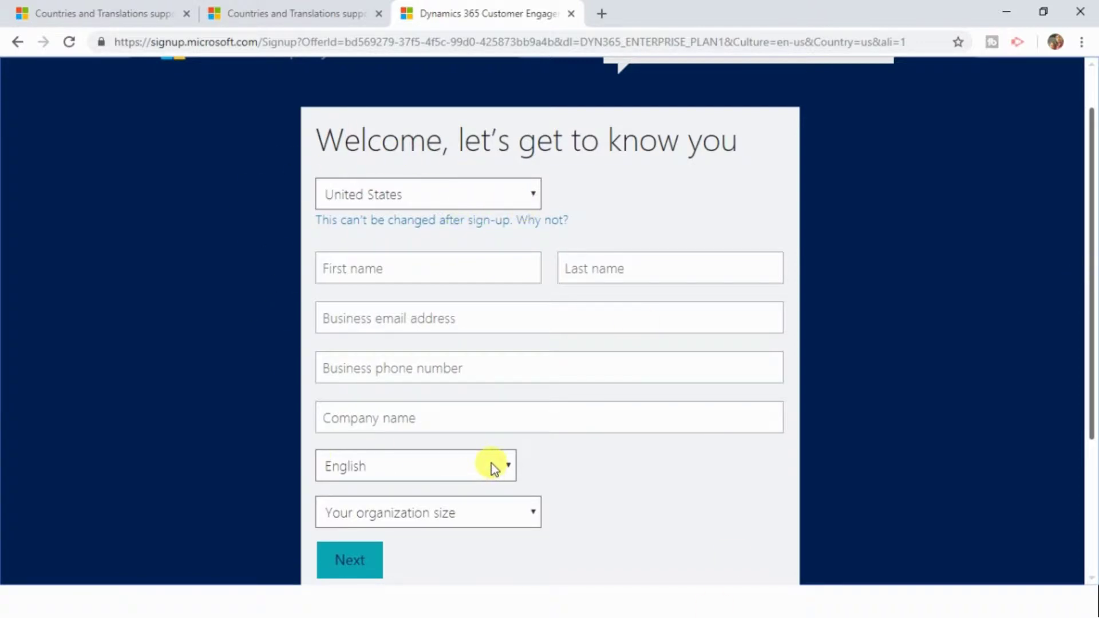
pyautogui.hotkey('alt', 'Down')
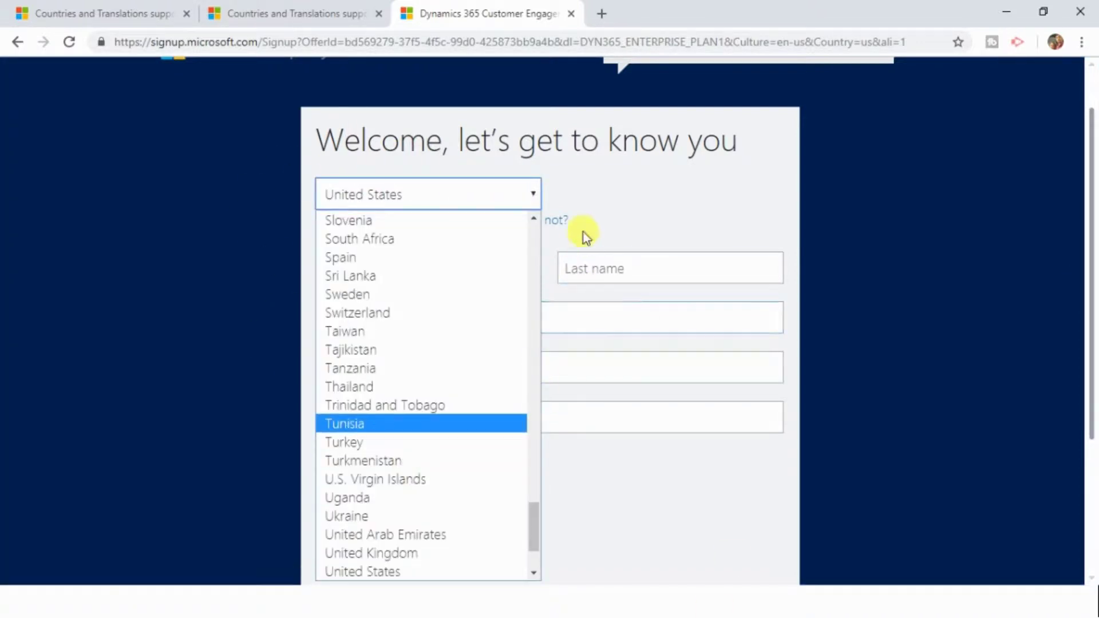
pyautogui.click(583, 237)
# Enter the user's first and last name, check organization size, and submit the welcome form
pyautogui.click(409, 269)
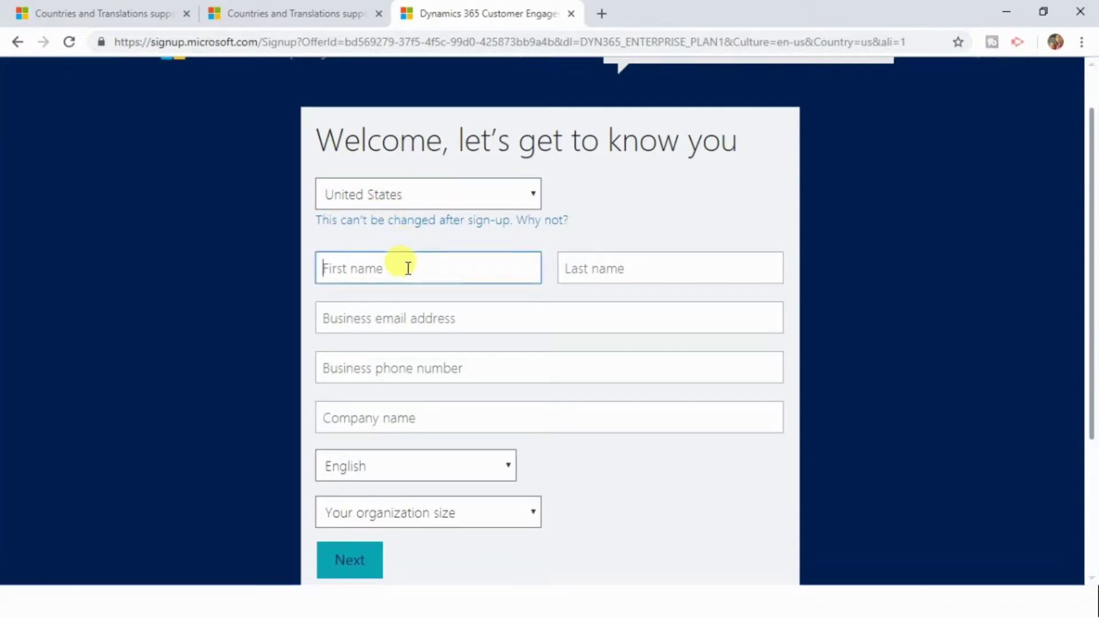
pyautogui.press('Tab')
pyautogui.press('Tab')
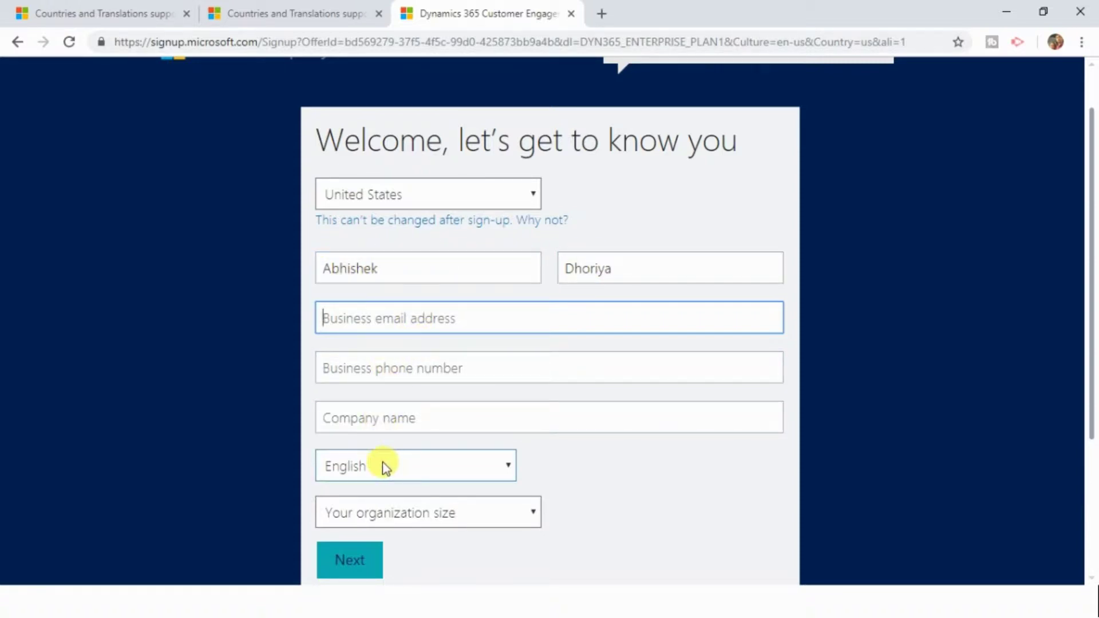
pyautogui.click(412, 520)
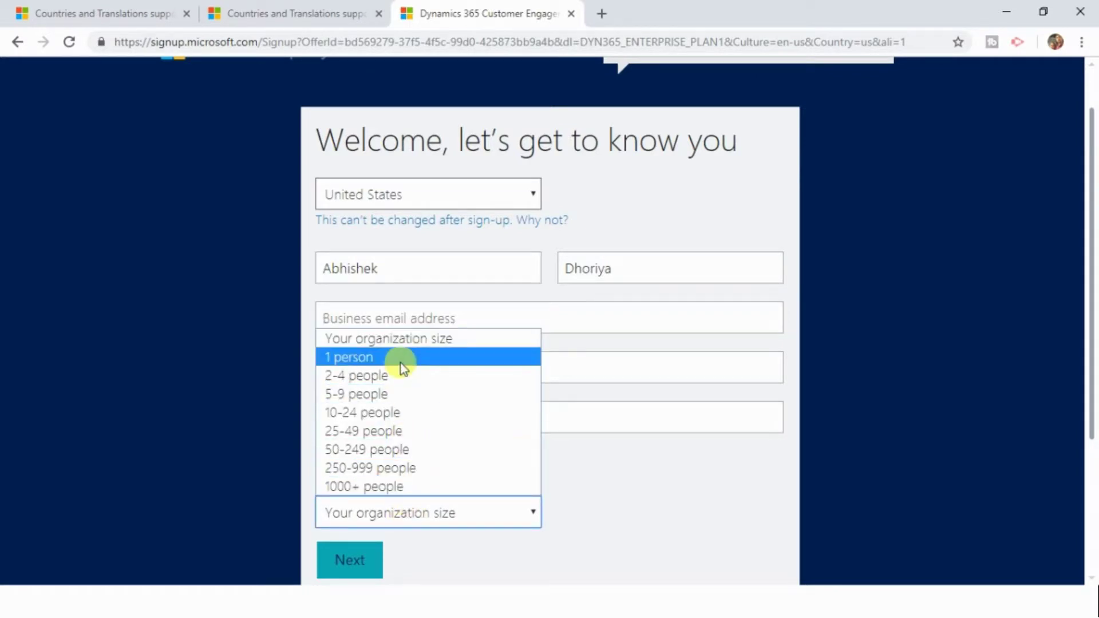
pyautogui.click(626, 336)
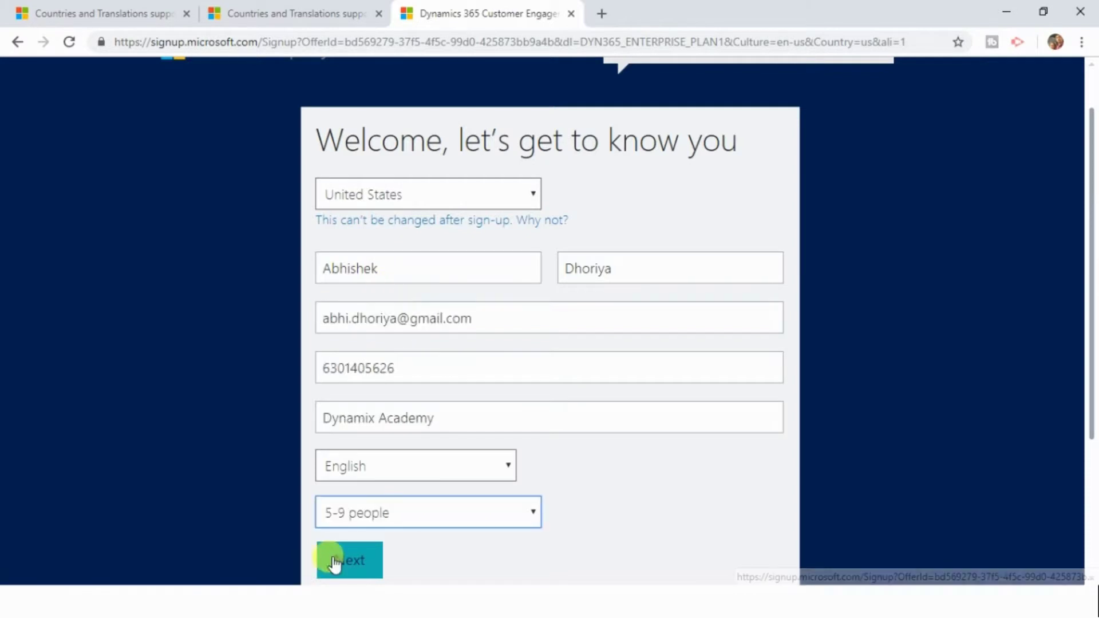
pyautogui.click(336, 562)
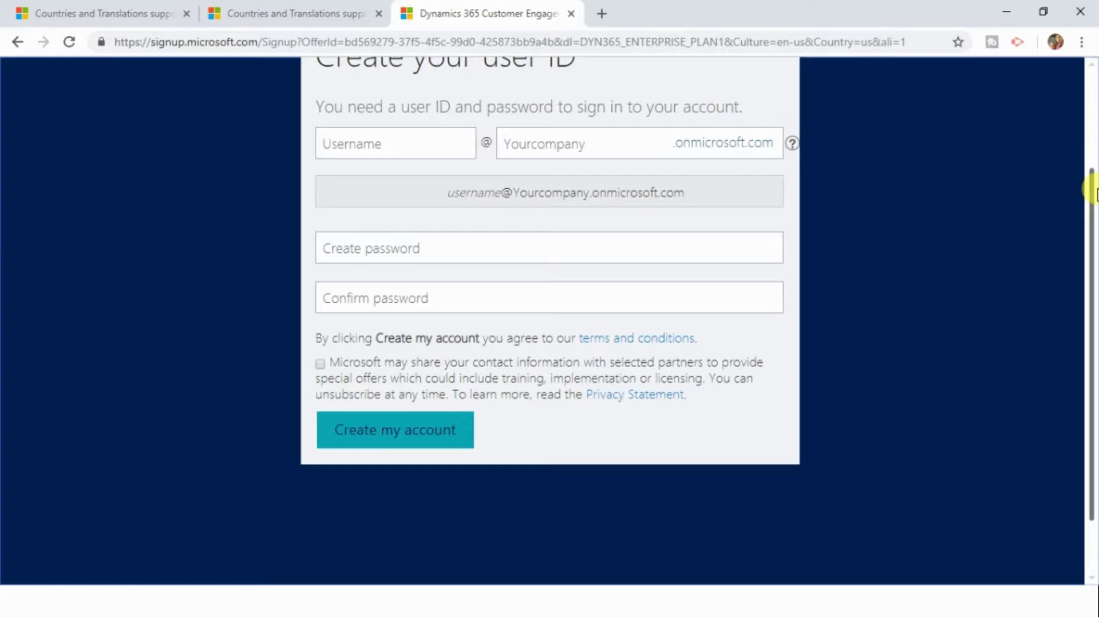
# Fill the user ID from saved entries and append 2019 to the unavailable company domain name
pyautogui.scroll(1, 1092, 194)
pyautogui.click(424, 213)
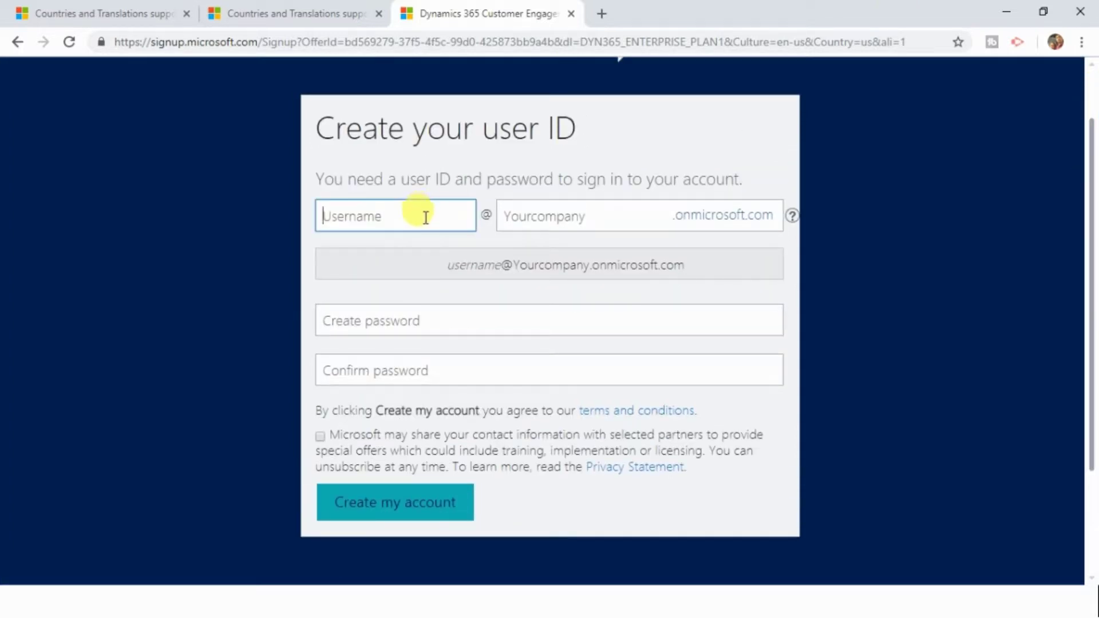
pyautogui.click(547, 215)
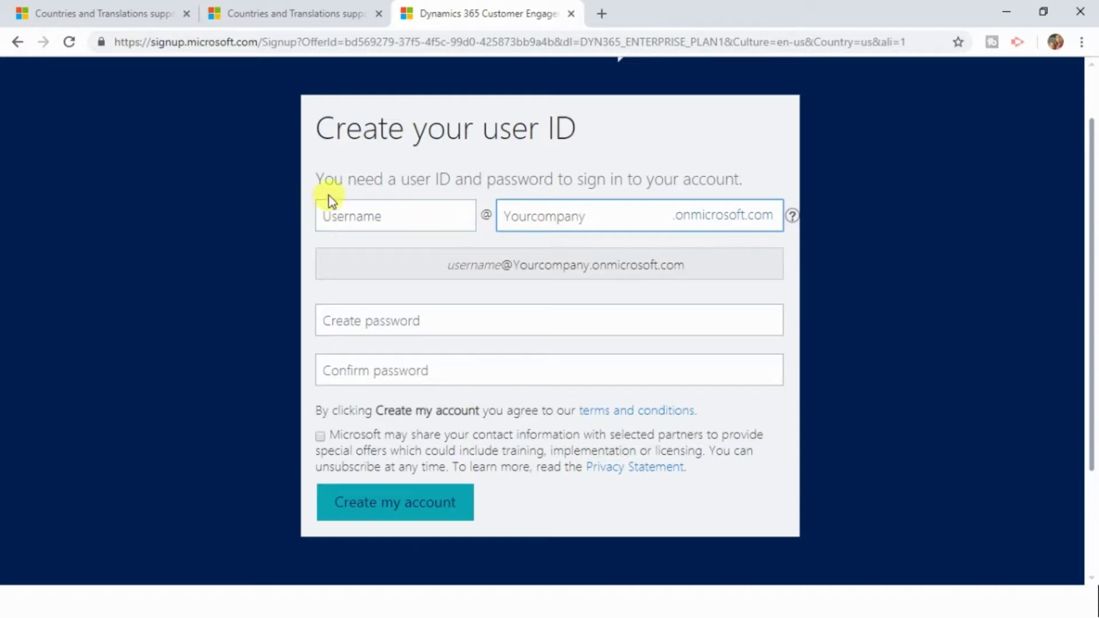
pyautogui.click(351, 215)
pyautogui.click(395, 250)
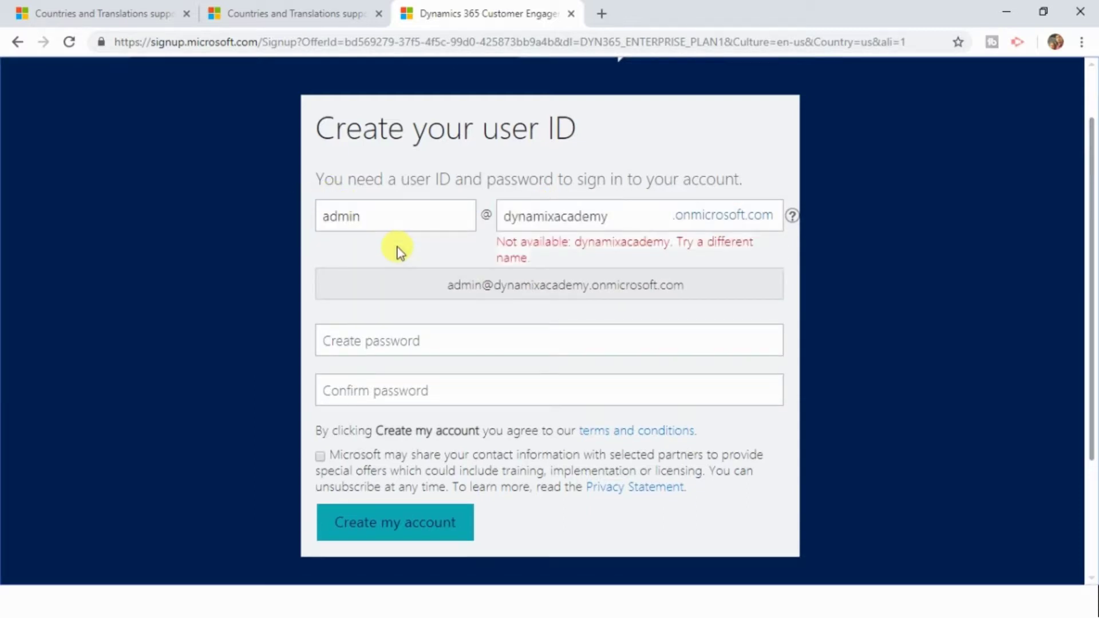
pyautogui.click(568, 216)
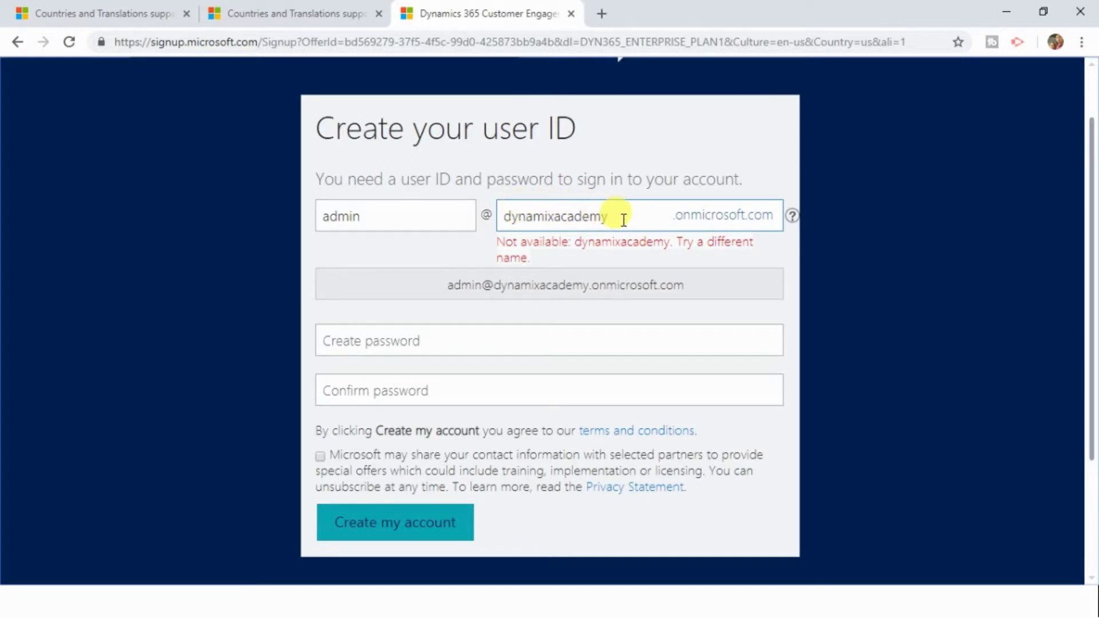
pyautogui.write('2019')
pyautogui.click(504, 338)
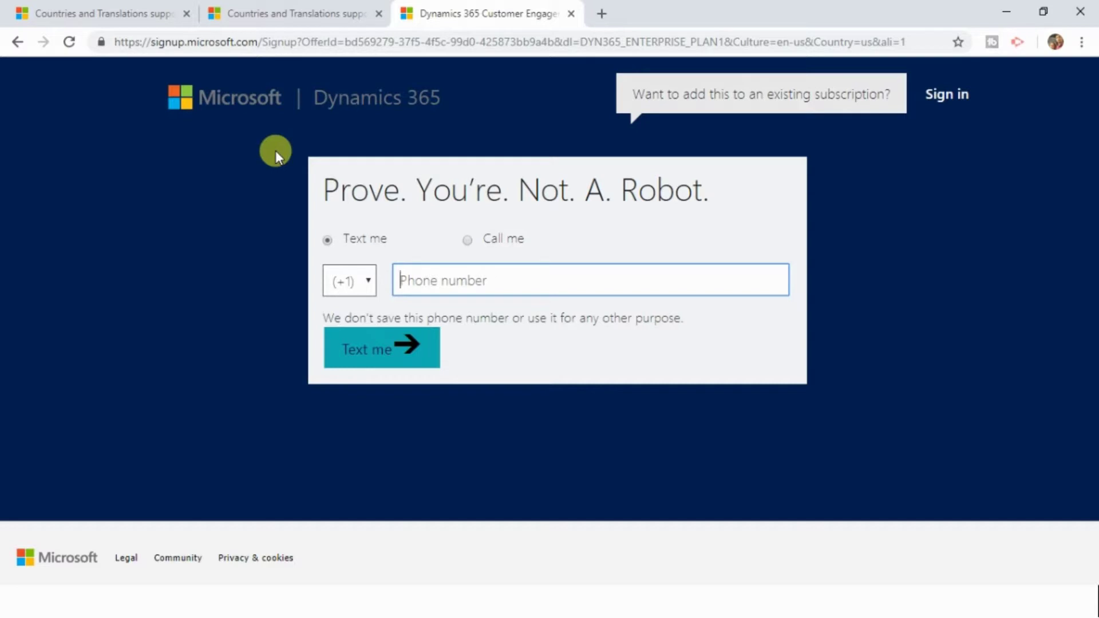
# Select the (+91) India calling code and paste in the phone number
pyautogui.click(350, 281)
pyautogui.moveTo(627, 572); pyautogui.dragTo(633, 424)
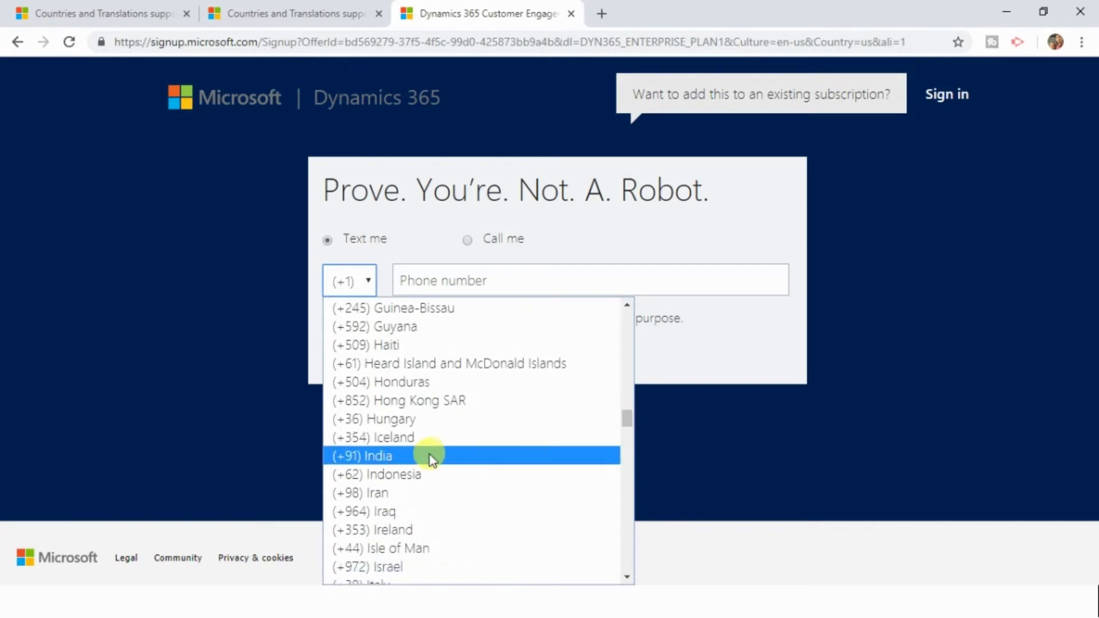
pyautogui.click(432, 452)
pyautogui.click(504, 281)
pyautogui.hotkey('ctrl', 'v')
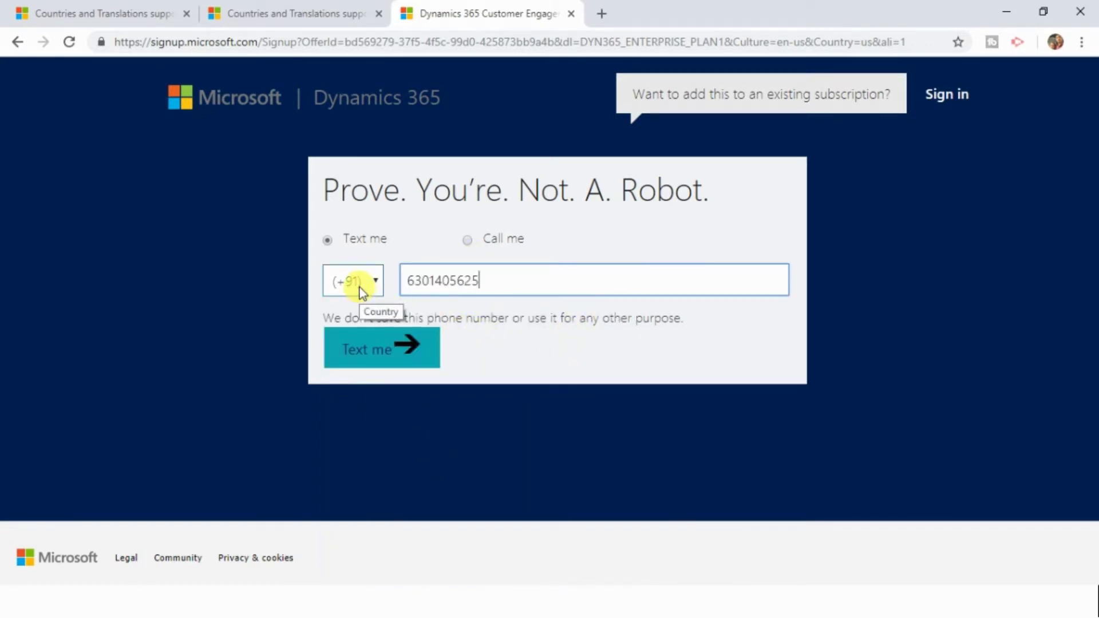
# Have the verification code sent by text message, enter it and submit
pyautogui.click(402, 356)
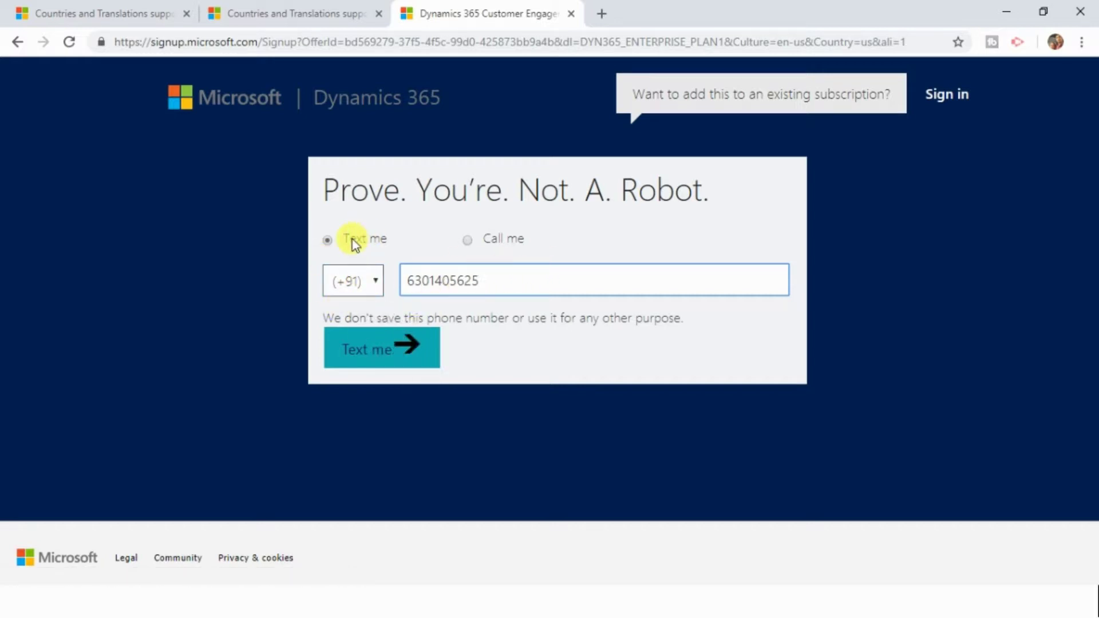
pyautogui.click(467, 240)
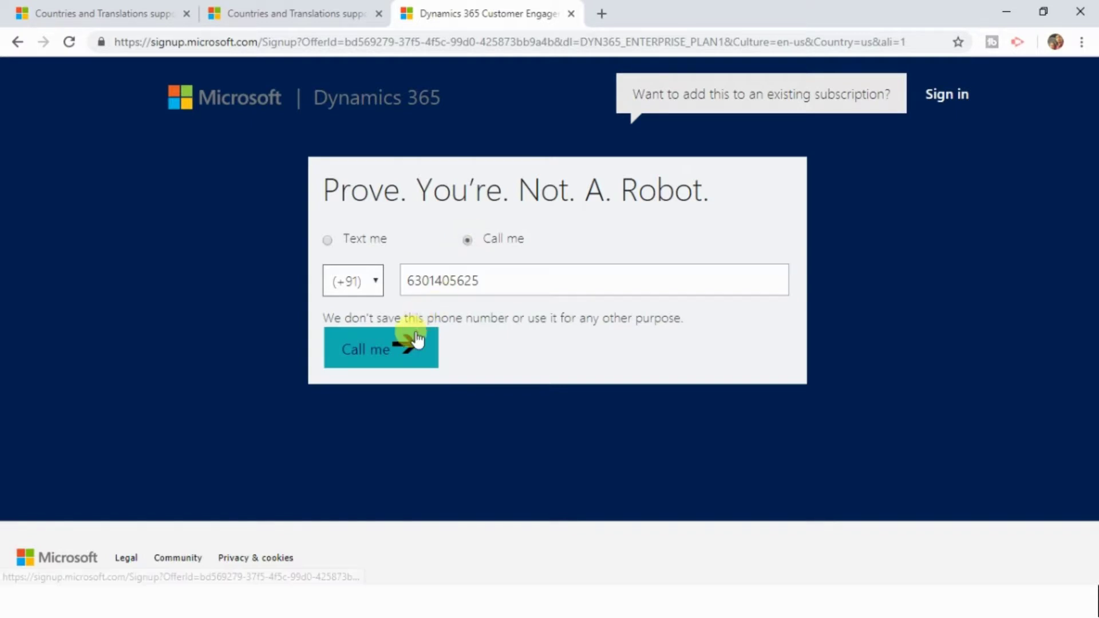
pyautogui.click(327, 240)
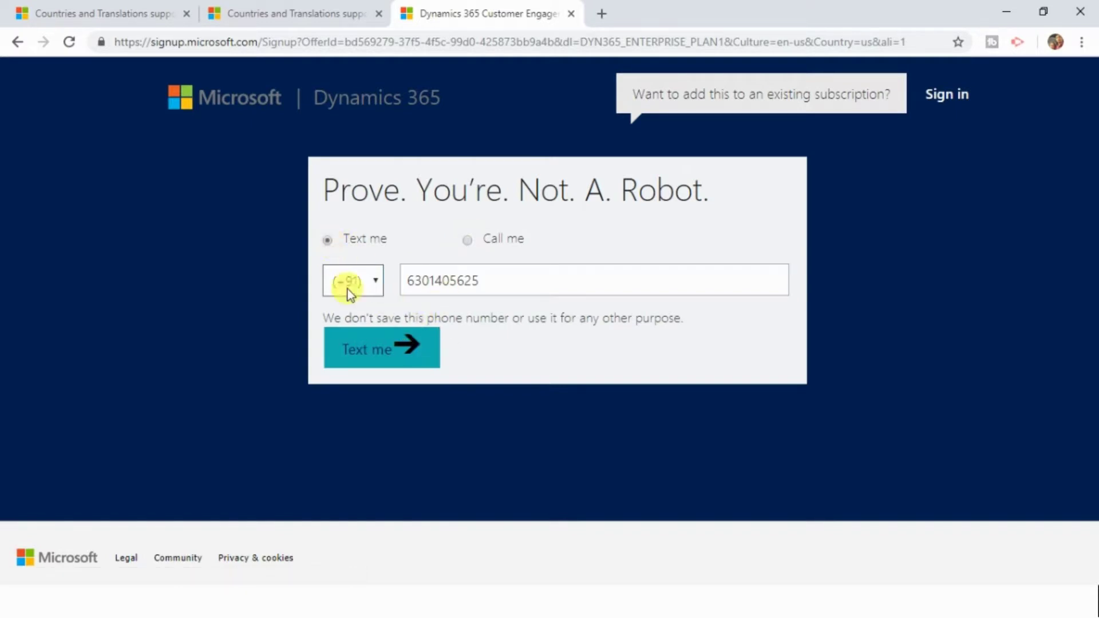
pyautogui.click(372, 346)
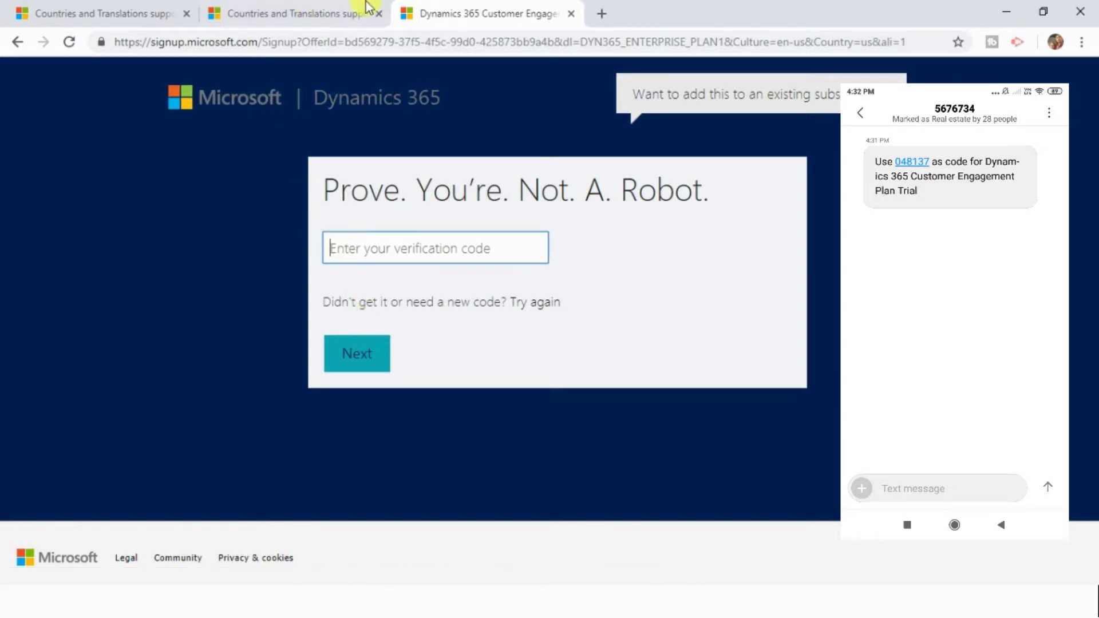
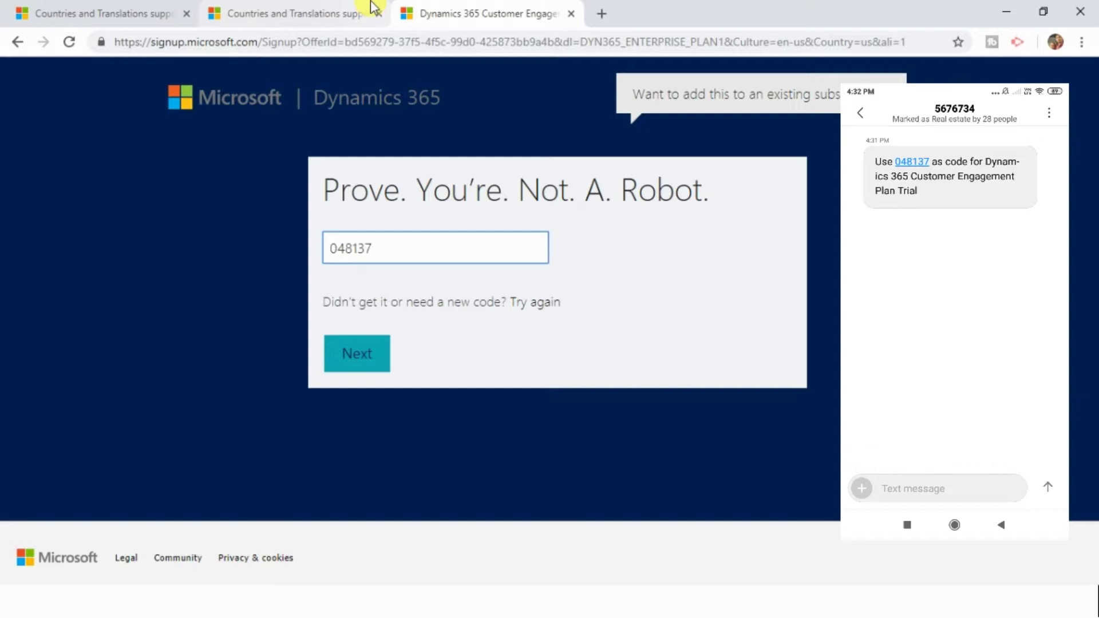
pyautogui.click(351, 351)
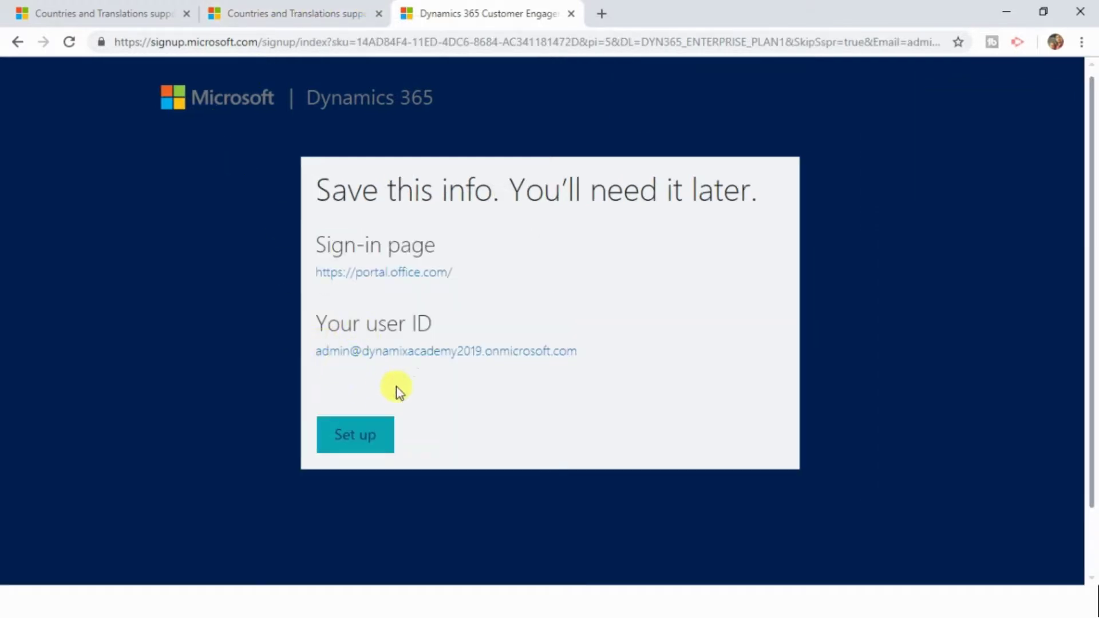
# Proceed with Set up and complete setup with the Sales scenario ticked
pyautogui.click(377, 432)
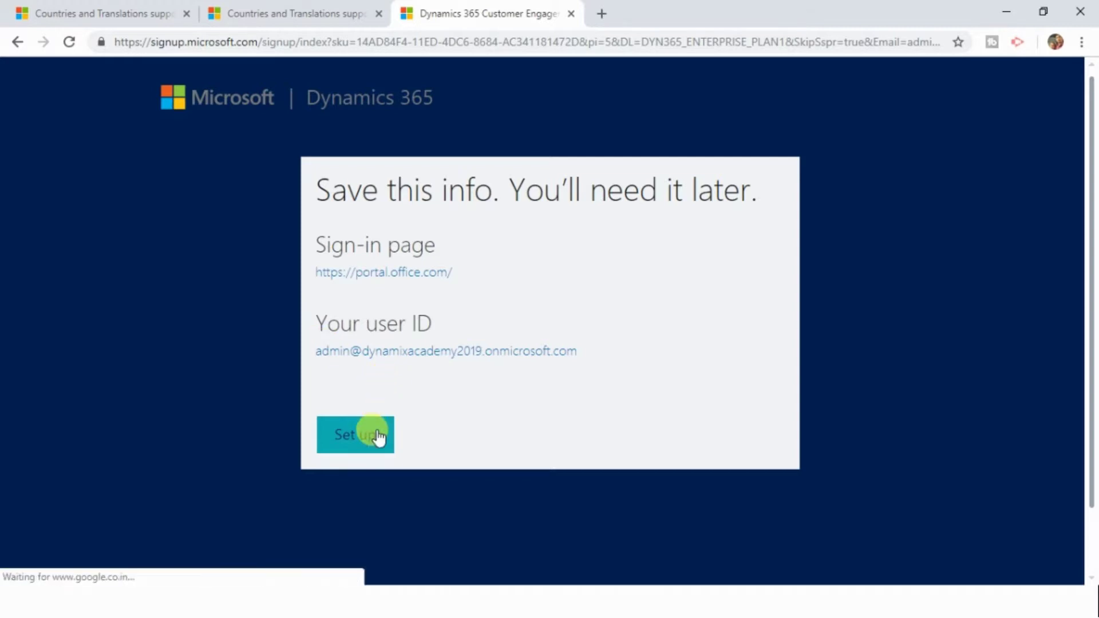
pyautogui.scroll(-3, 369, 432)
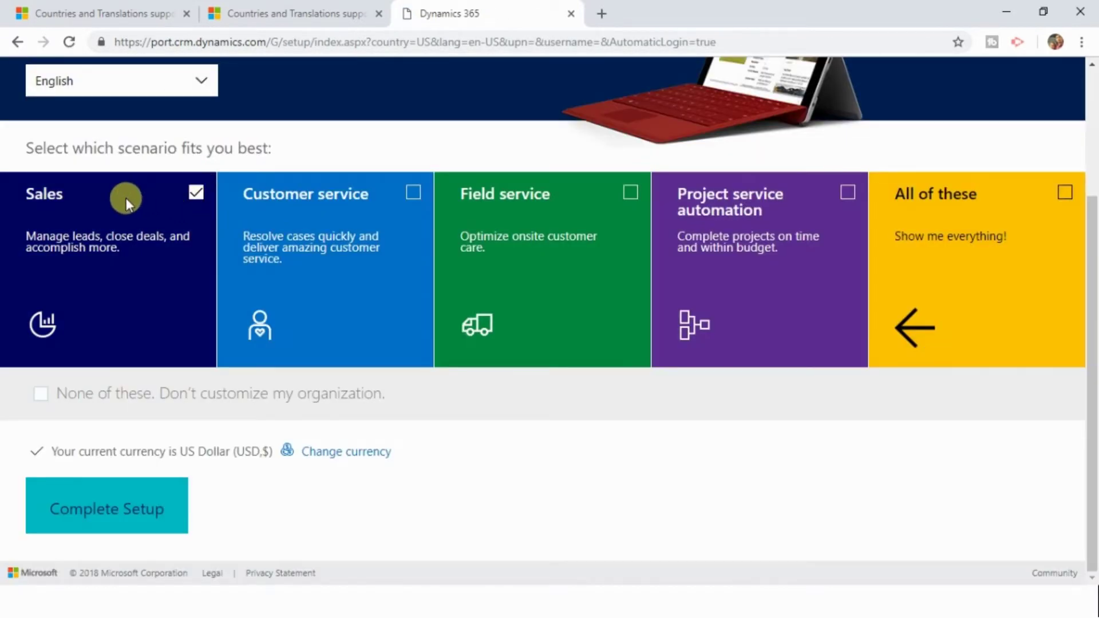
pyautogui.click(140, 519)
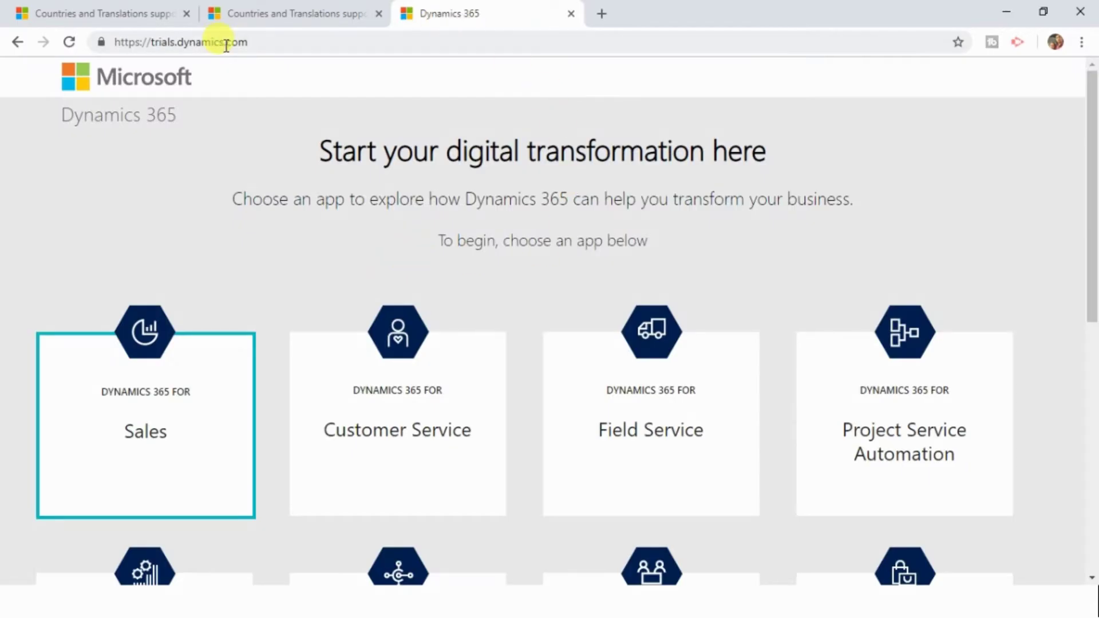
# Choose the Business Central trial, prefix the work email with 'admin', and submit the request
pyautogui.scroll(-6, 1094, 261)
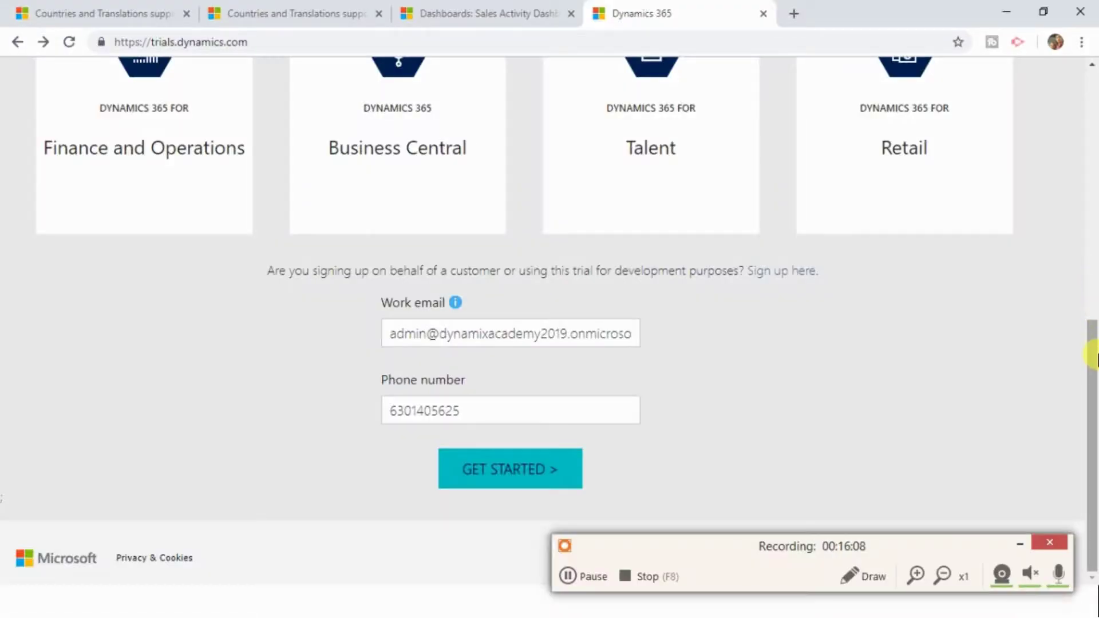
pyautogui.scroll(3, 1076, 286)
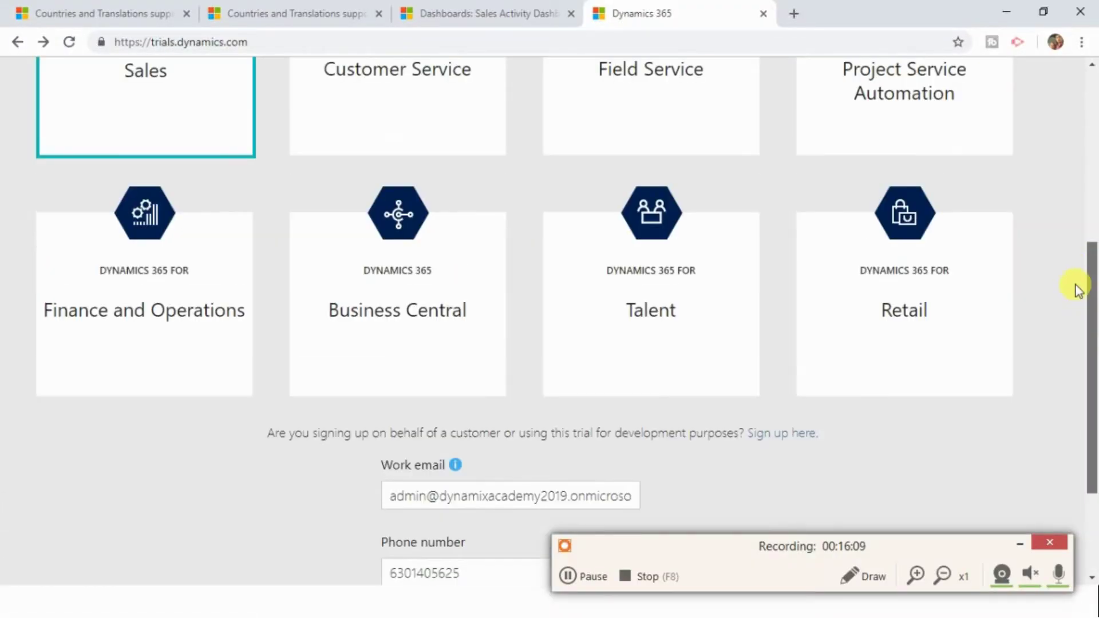
pyautogui.click(372, 277)
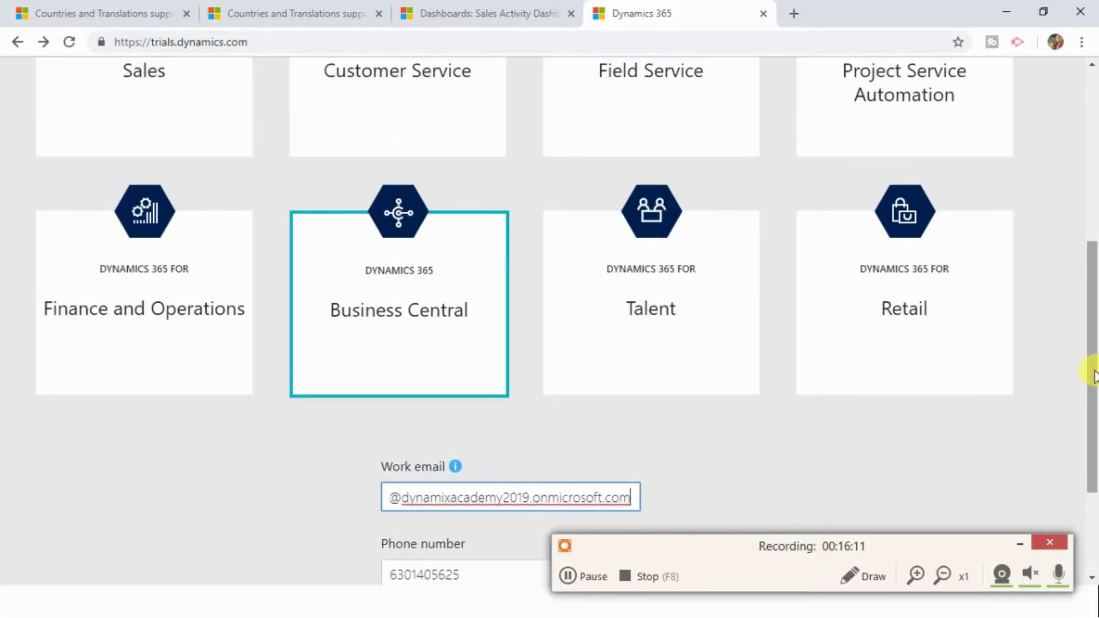
pyautogui.scroll(-3, 515, 387)
pyautogui.click(392, 333)
pyautogui.write('admin')
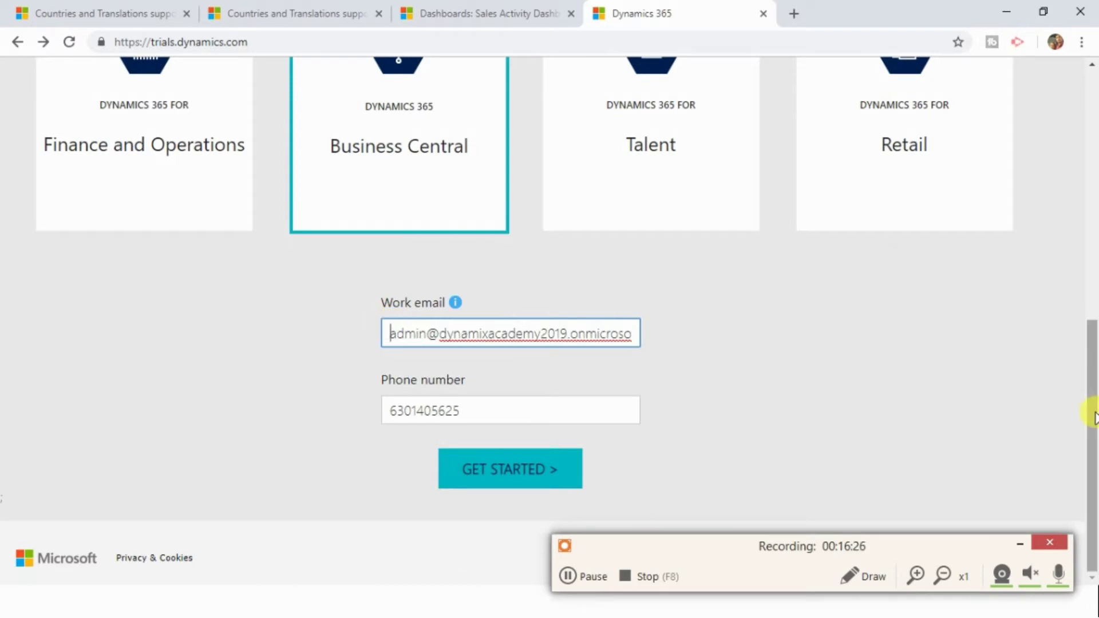
pyautogui.click(489, 469)
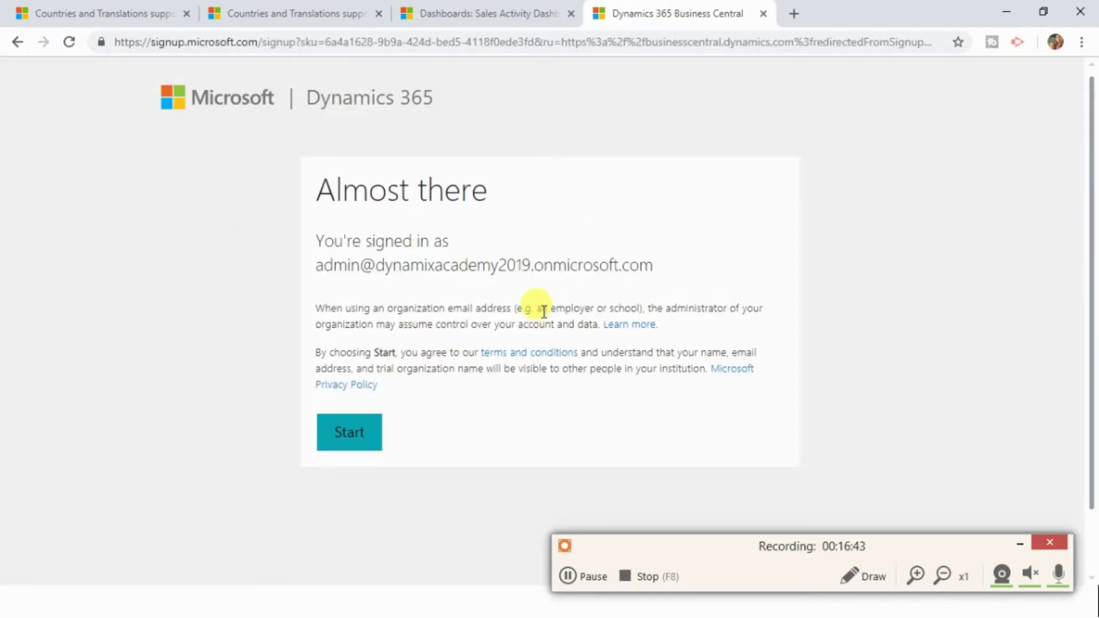
# Start the Business Central trial and close the Trial Experience welcome dialog
pyautogui.click(365, 436)
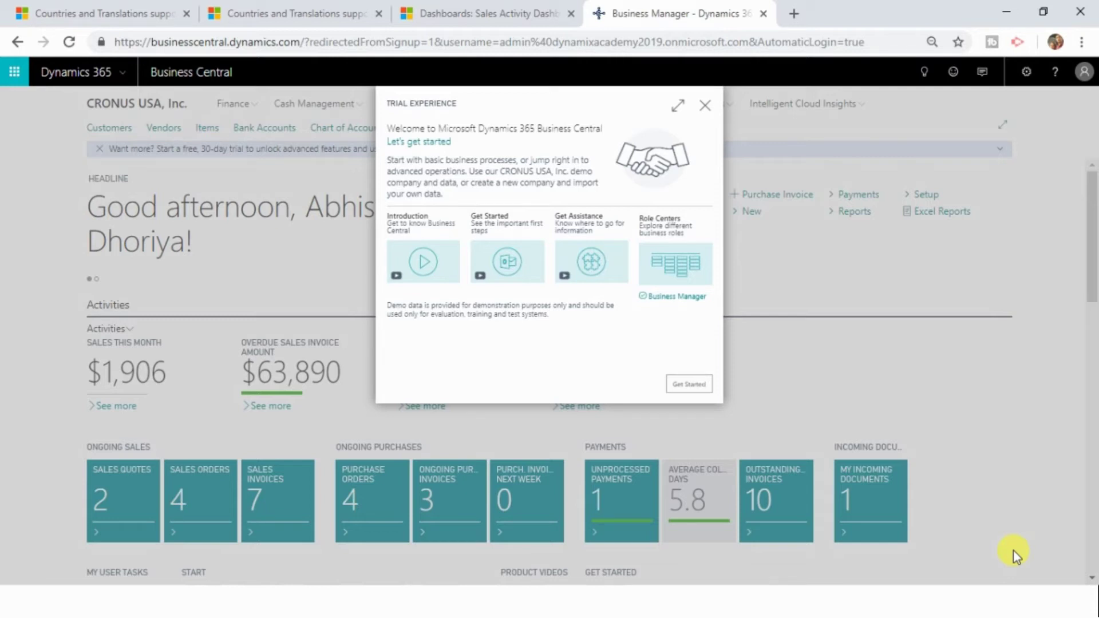
pyautogui.click(693, 394)
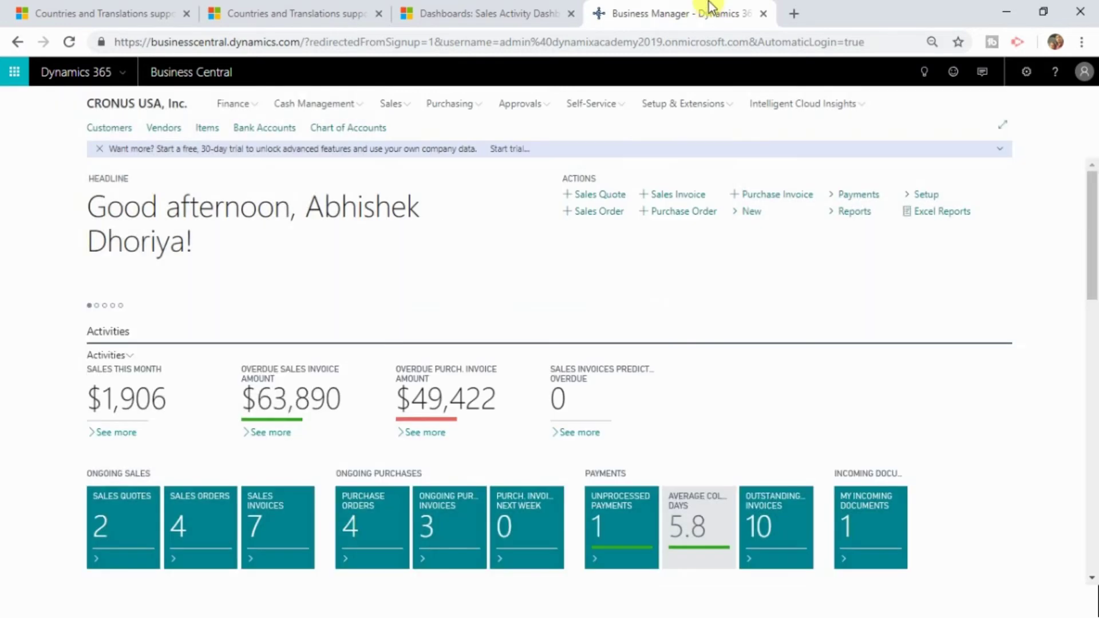